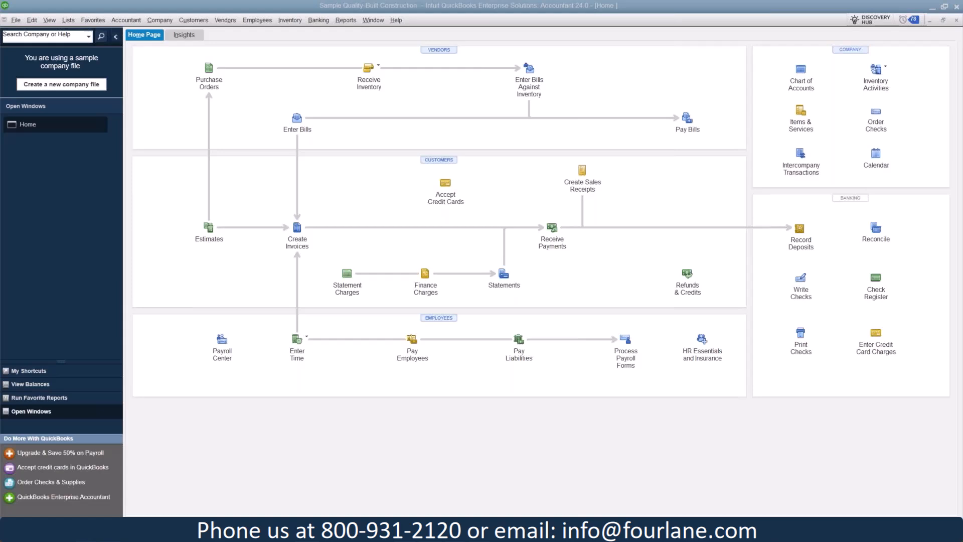
# Open the Chart of Accounts and examine the income accounts from Construction Income through Workers' Comp Dividend and the Job Related Costs account
pyautogui.click(68, 20)
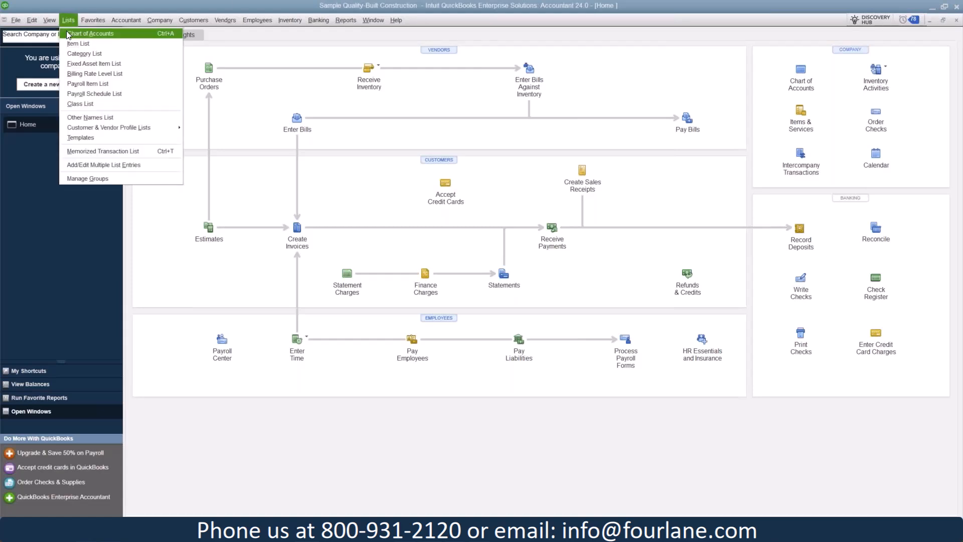
pyautogui.click(90, 34)
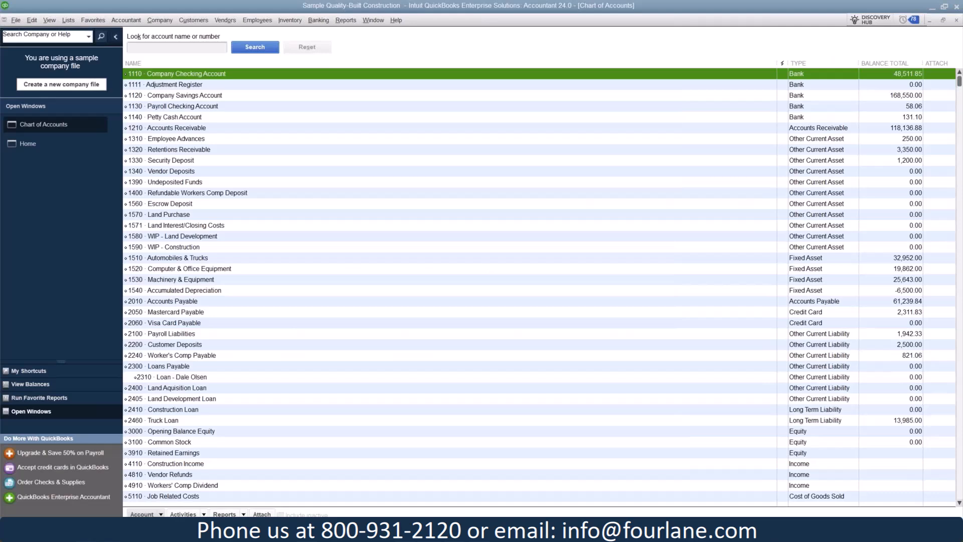
pyautogui.scroll(-6, 387, 236)
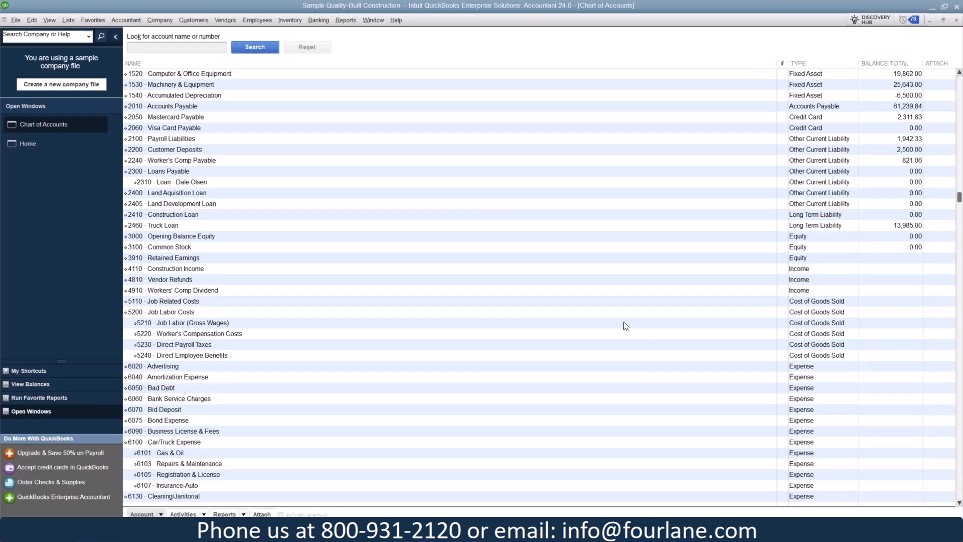
pyautogui.click(749, 271)
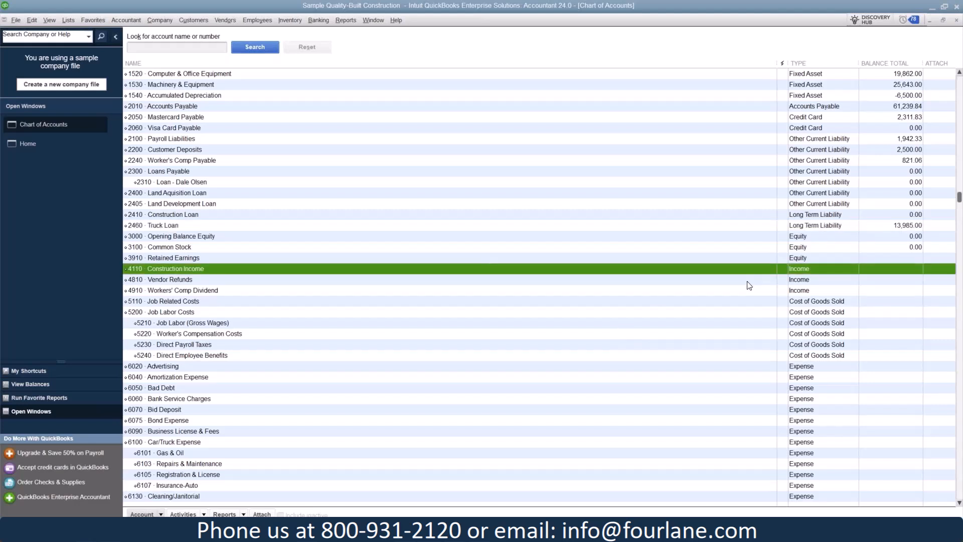
pyautogui.click(748, 282)
pyautogui.click(745, 289)
pyautogui.click(737, 303)
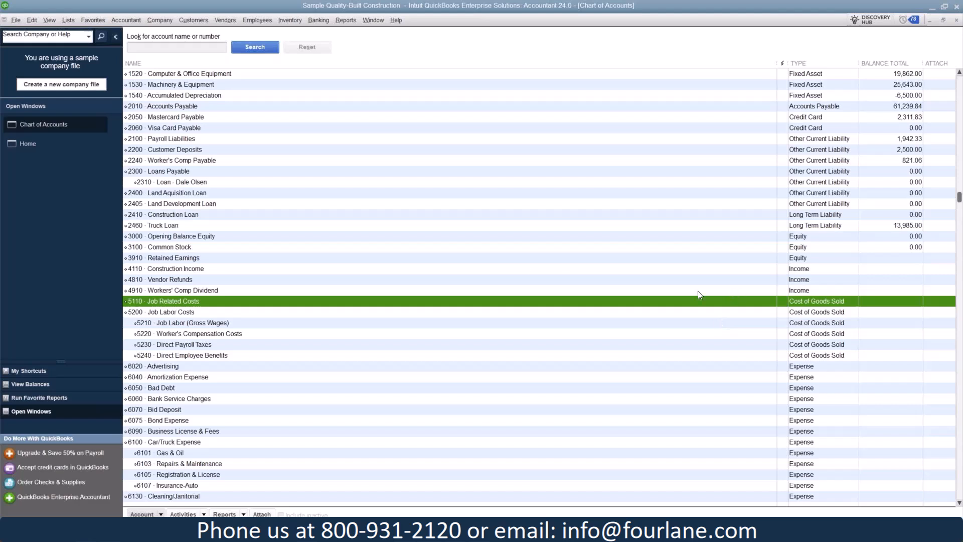
# Review the classes in the Class List, and return to the Home page
pyautogui.click(66, 19)
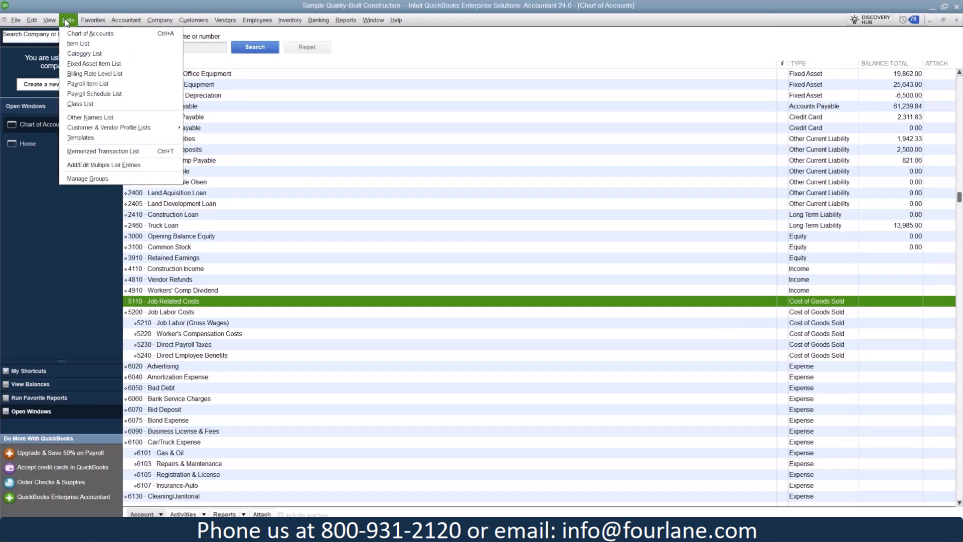
pyautogui.click(73, 104)
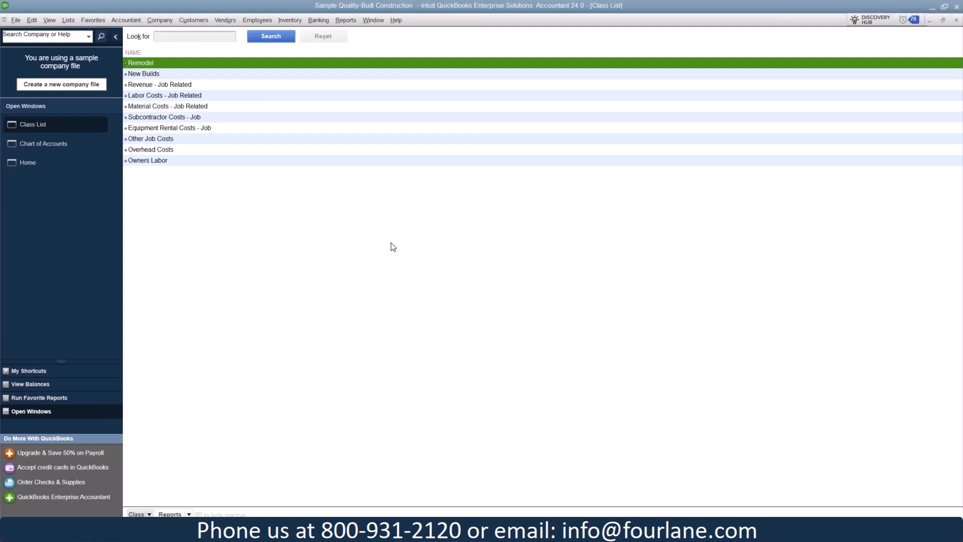
pyautogui.click(37, 162)
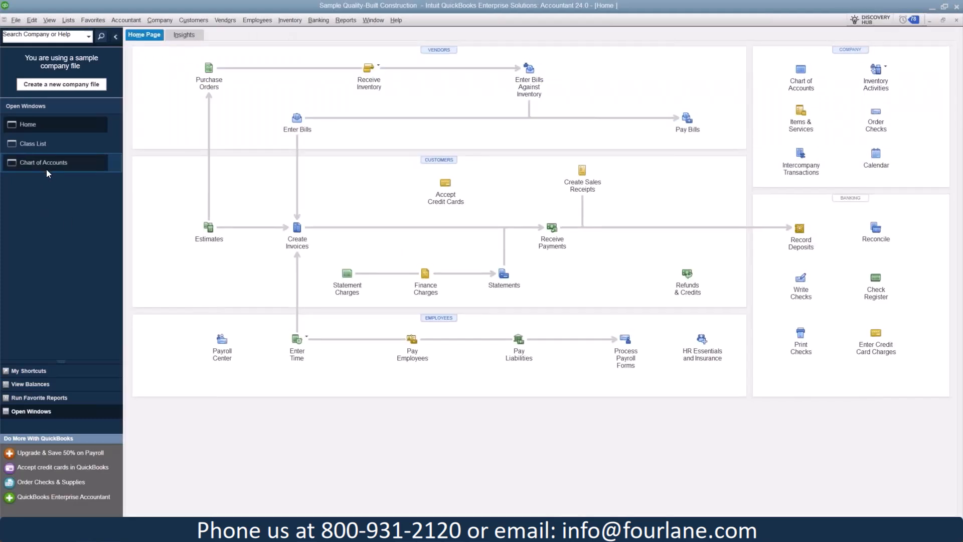
# Walk through creating a 2029 Profit and Loss budget with Class as the additional criterion, and cancel it before finishing
pyautogui.click(167, 22)
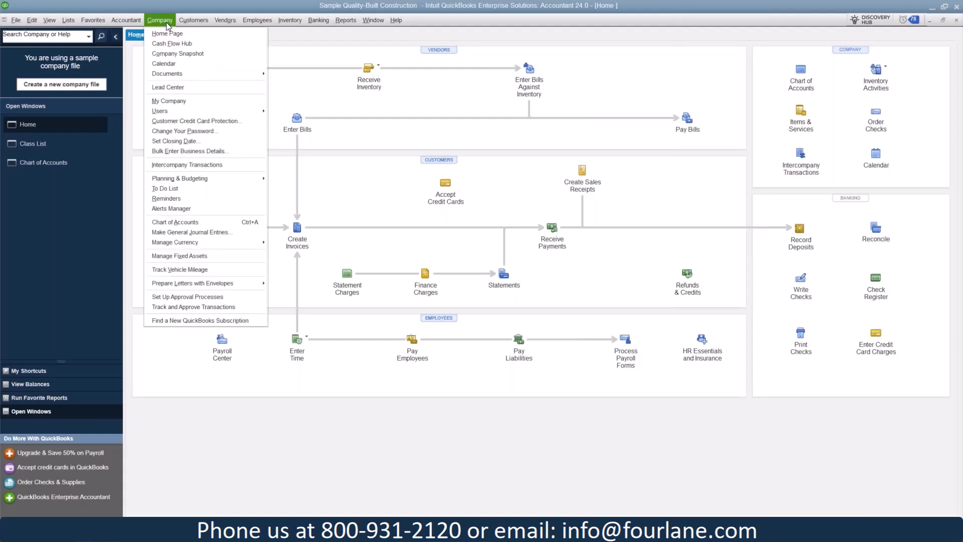
pyautogui.moveTo(185, 179)
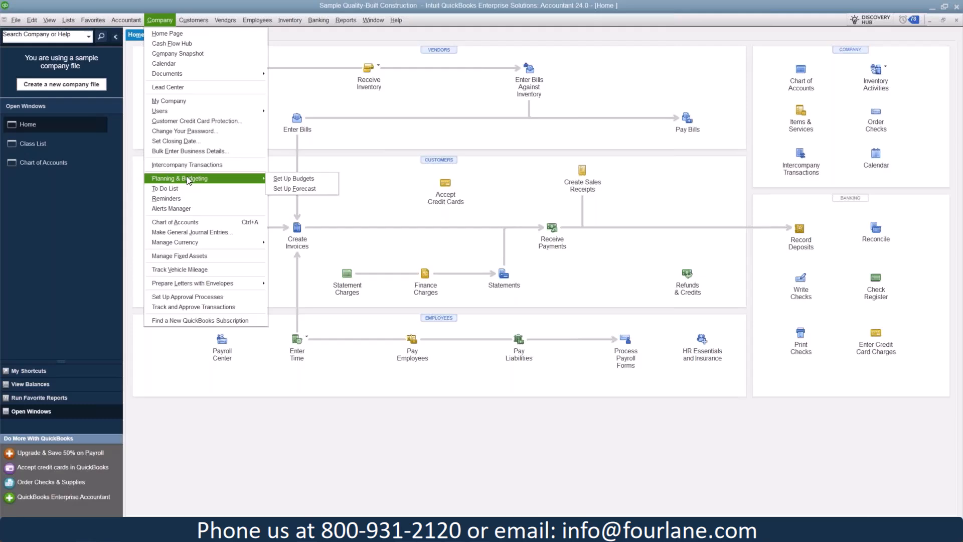
pyautogui.click(298, 179)
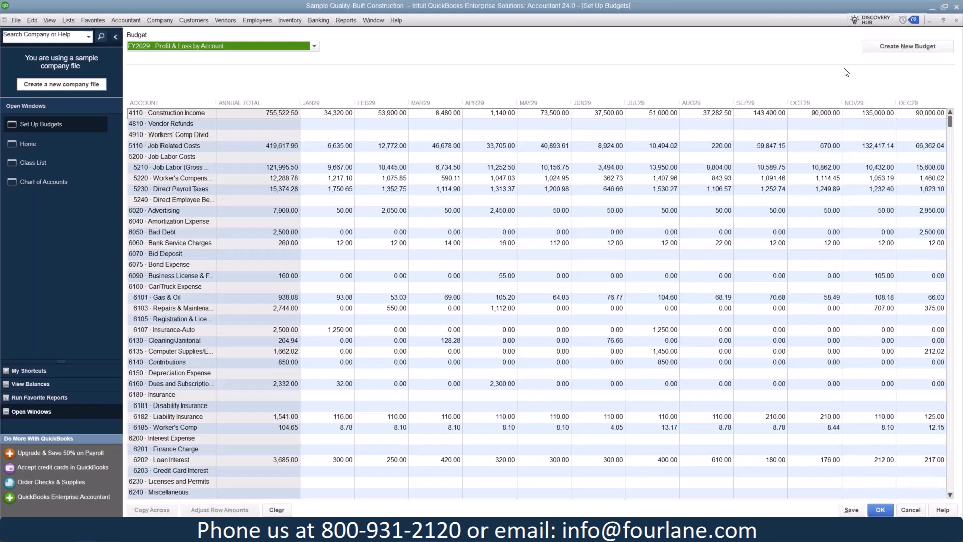
pyautogui.click(903, 47)
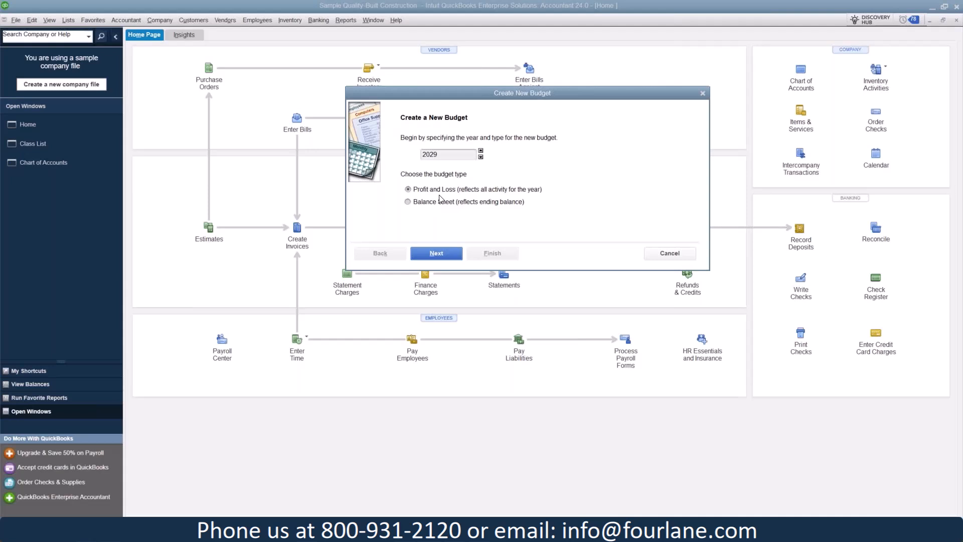
pyautogui.click(436, 254)
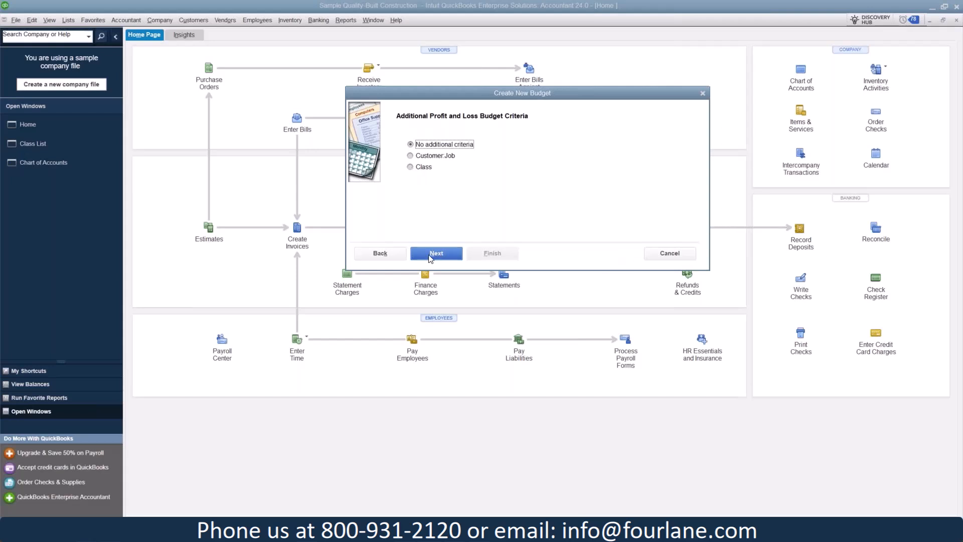
pyautogui.click(428, 167)
pyautogui.click(436, 255)
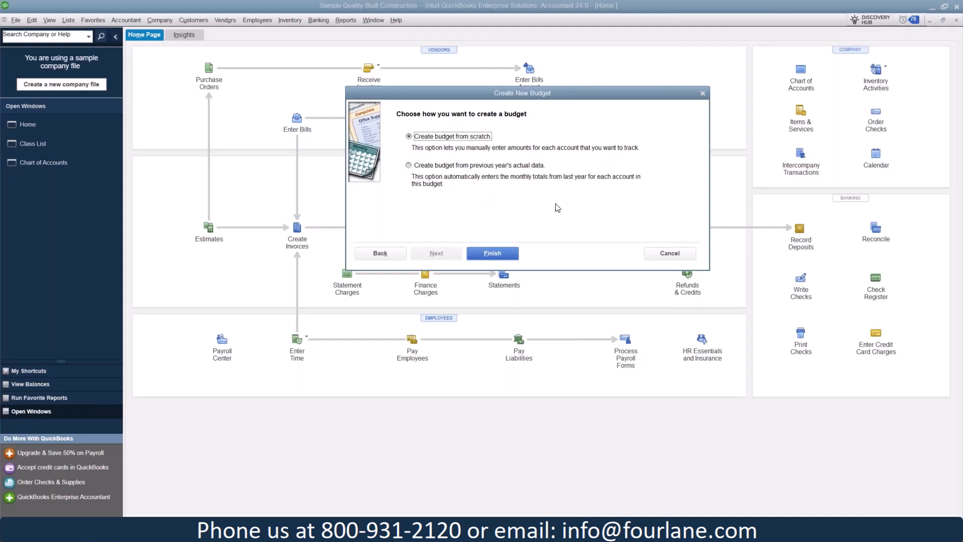
pyautogui.click(671, 254)
# In the FY2029 Profit & Loss by Account budget, enter 500 for Bond Expense in January and copy it across all months
pyautogui.click(160, 20)
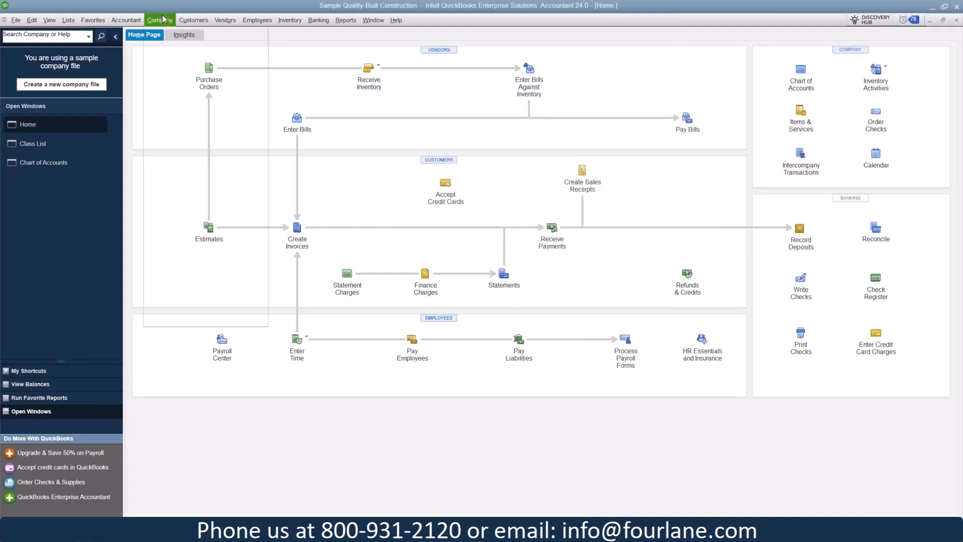
pyautogui.moveTo(179, 177)
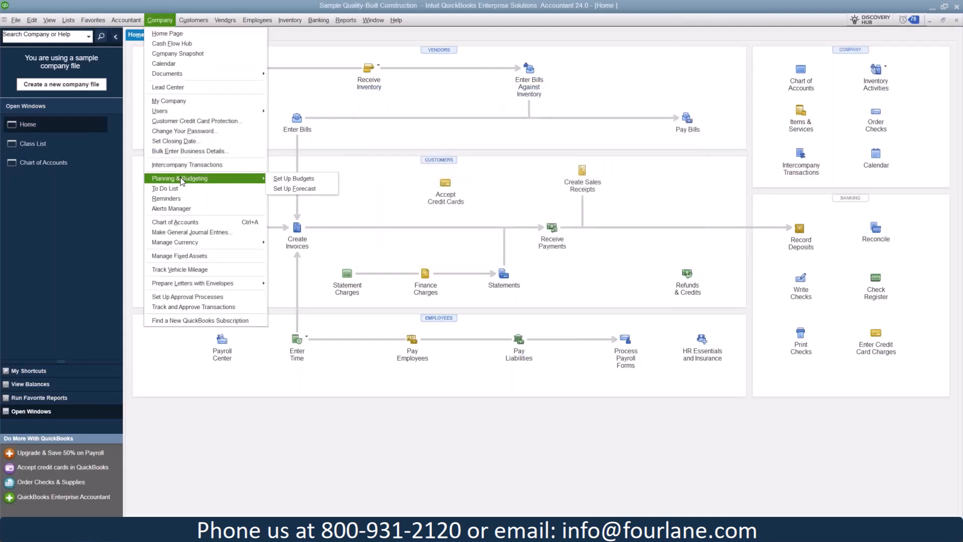
pyautogui.click(281, 177)
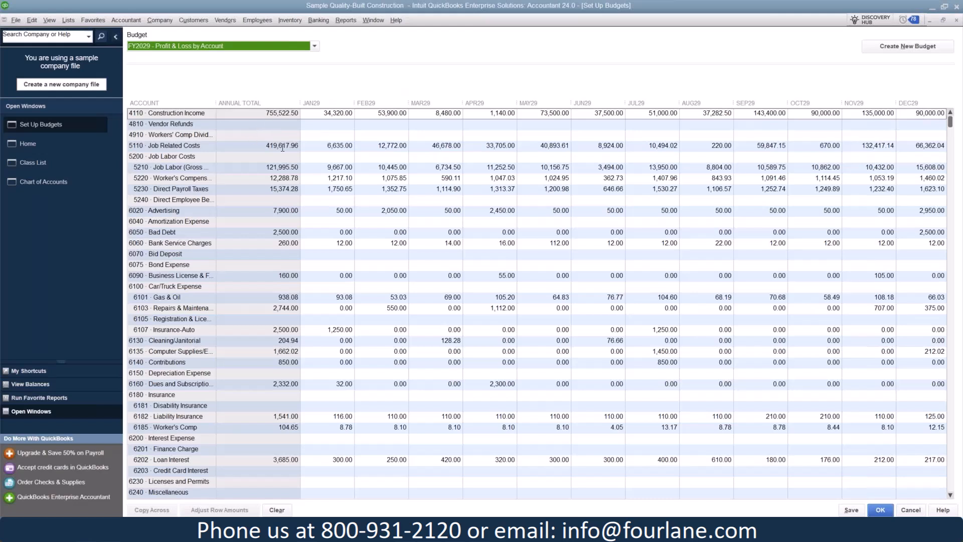
pyautogui.click(320, 113)
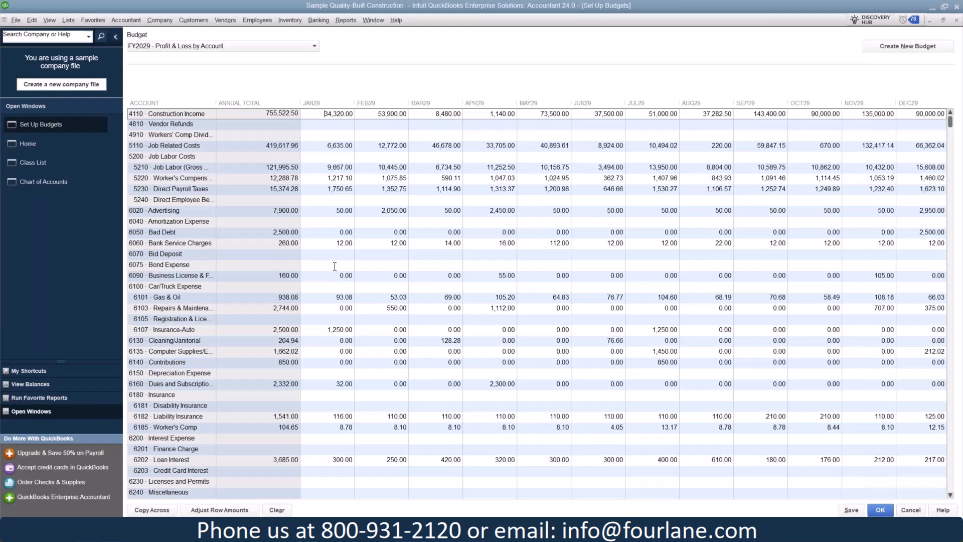
pyautogui.click(334, 266)
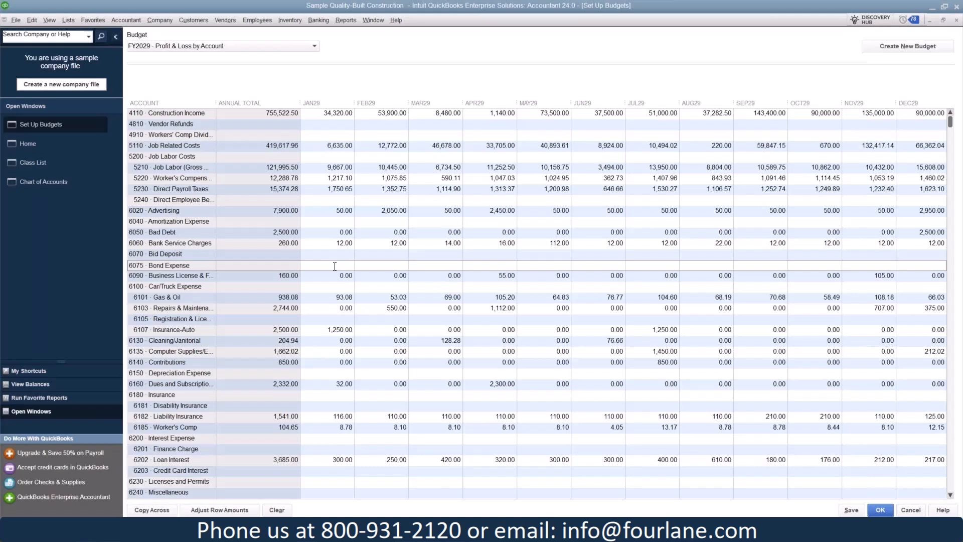
pyautogui.write('500')
pyautogui.click(146, 508)
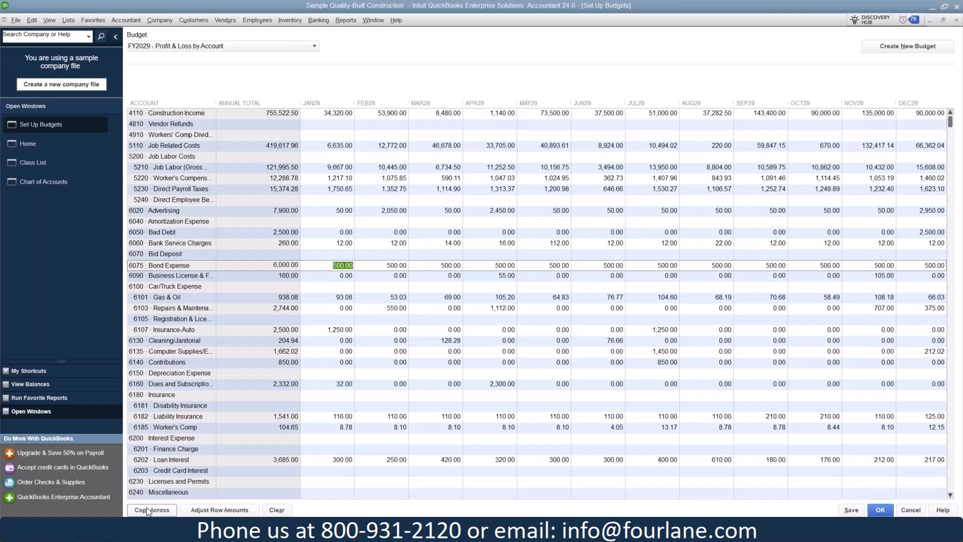
# Adjust the Bond Expense row by increasing each monthly amount by 20 dollars, starting at the 1st month
pyautogui.click(219, 511)
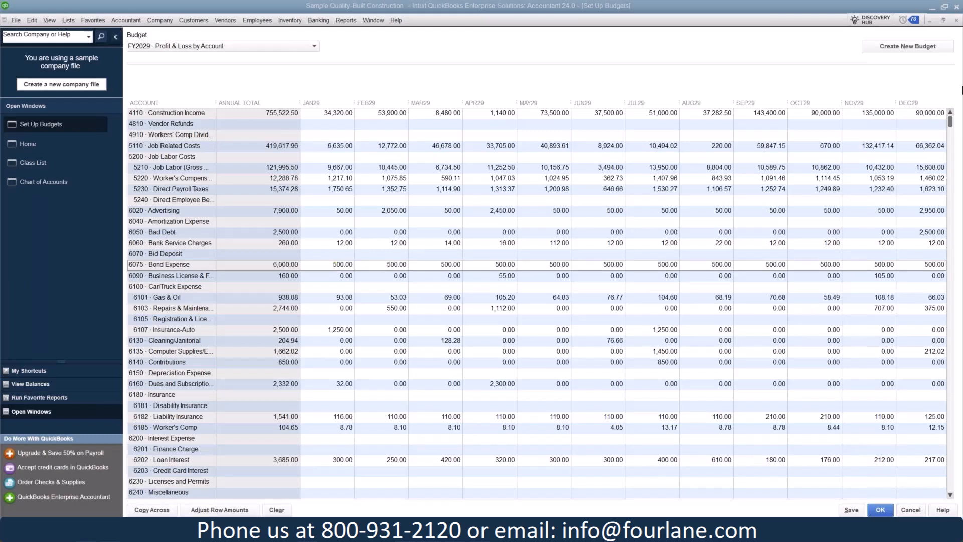
pyautogui.moveTo(787, 113); pyautogui.dragTo(595, 113)
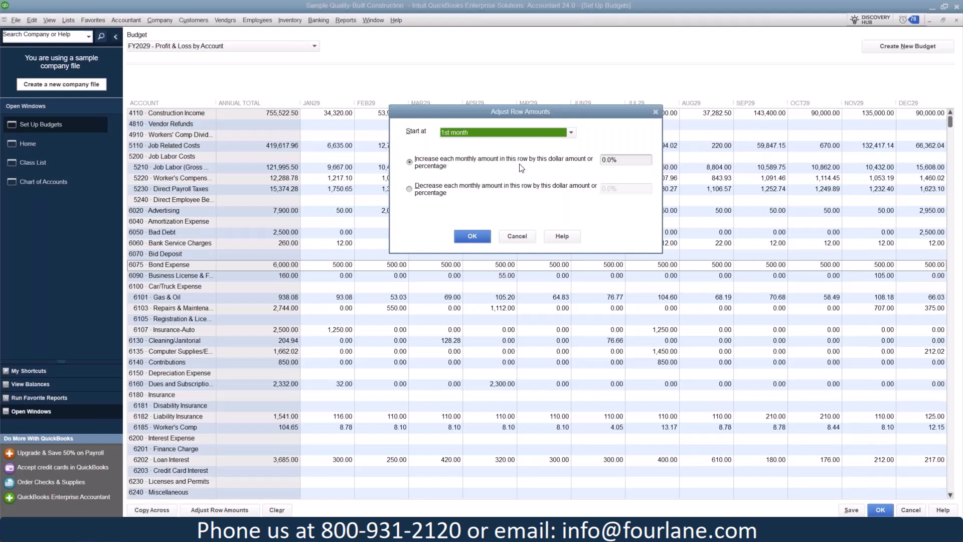
pyautogui.click(631, 160)
pyautogui.write('20')
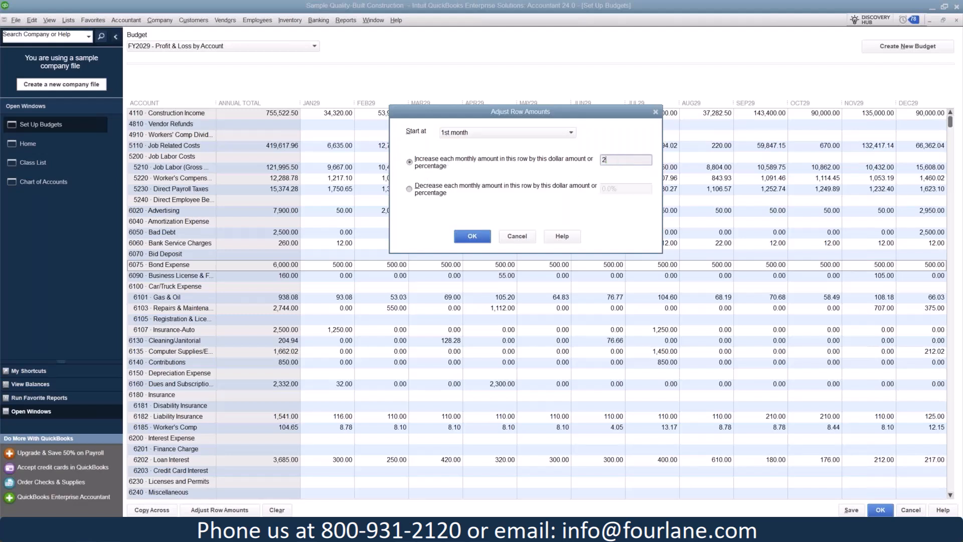
pyautogui.click(477, 237)
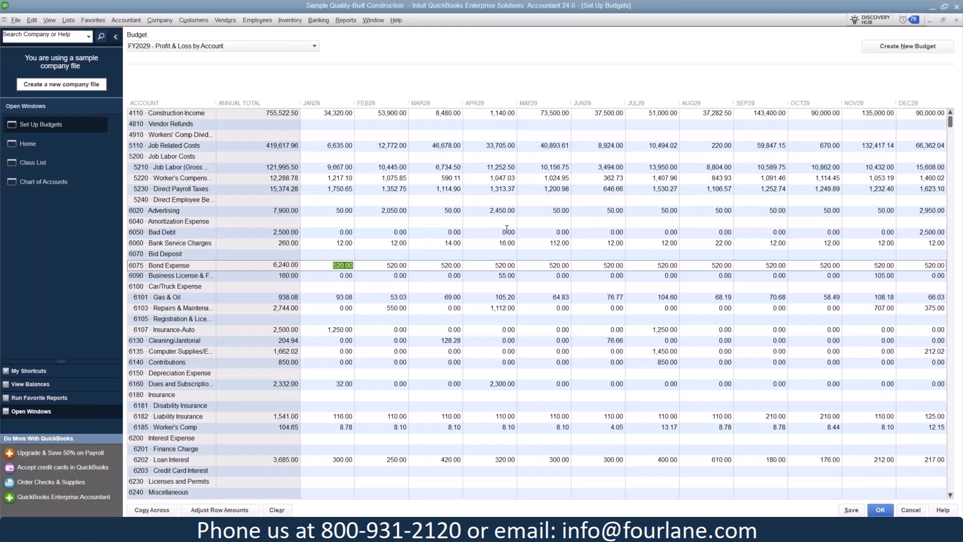
# Add 20 to the January Bond Expense amount to make it 540, and copy that amount across the remaining months
pyautogui.click(384, 266)
pyautogui.click(335, 268)
pyautogui.write('+ ')
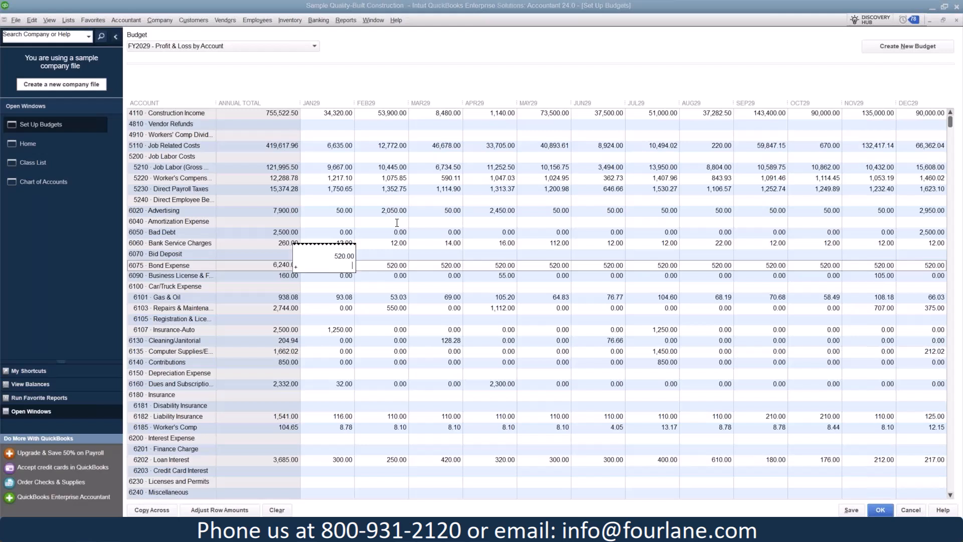
pyautogui.write('20')
pyautogui.press('Tab')
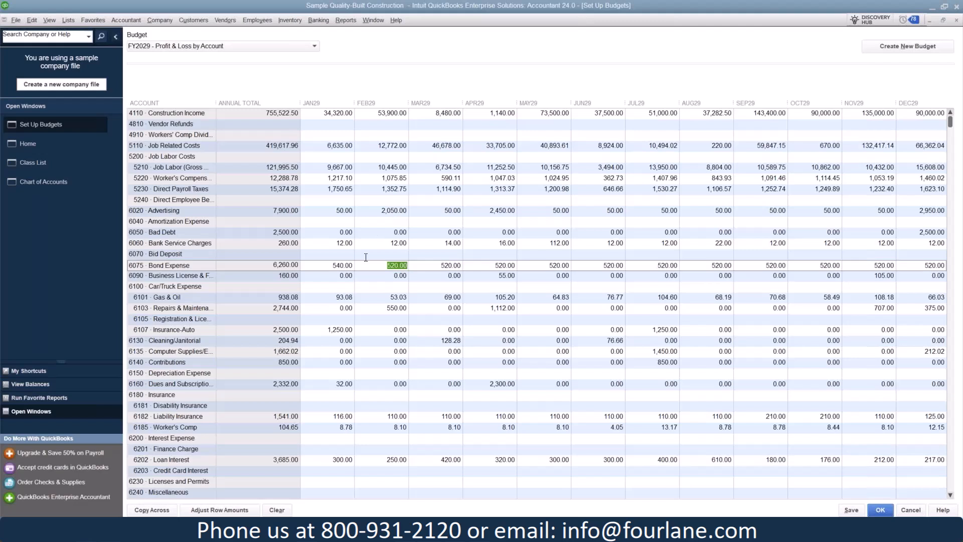
pyautogui.click(346, 266)
pyautogui.click(155, 513)
# Check the remaining accounts in the FY2029 Profit & Loss by Account budget, and save the budget
pyautogui.scroll(-6, 471, 178)
pyautogui.scroll(-4, 471, 178)
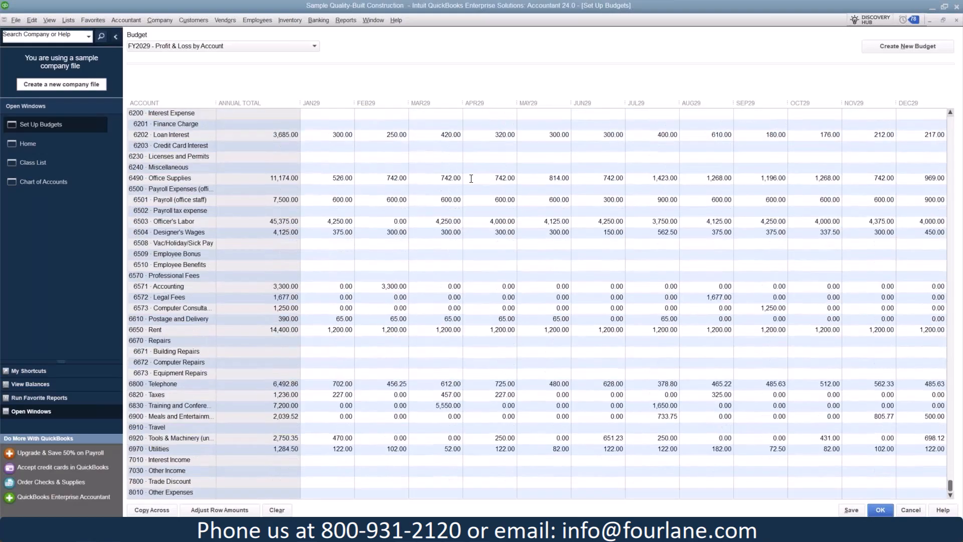
pyautogui.scroll(10, 541, 367)
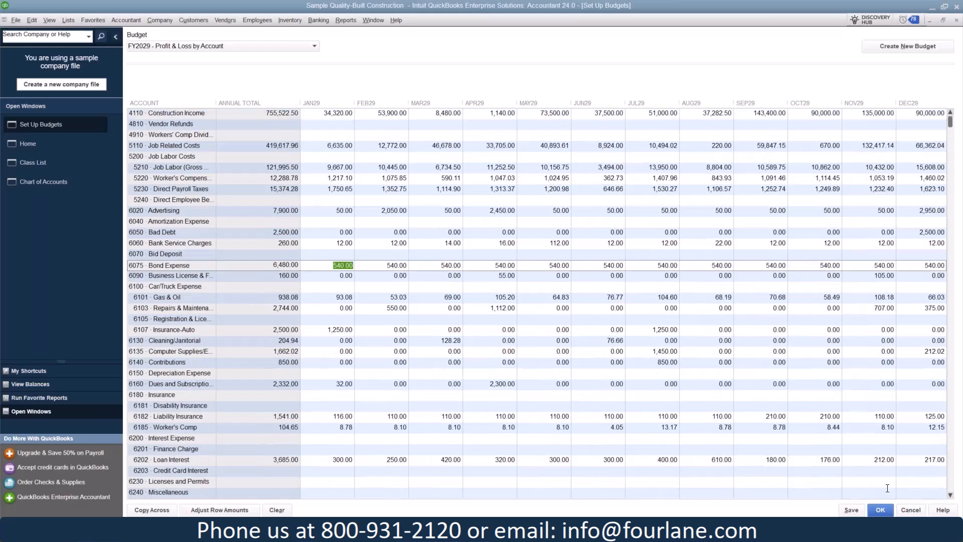
pyautogui.click(853, 510)
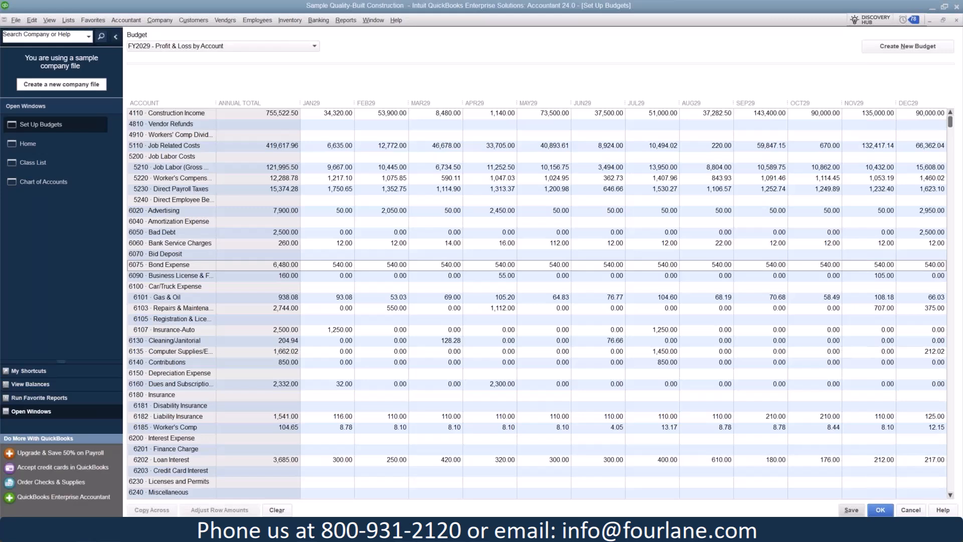
# Generate a Budget Overview report for the FY2029 Profit & Loss by Account budget with the Account by Month layout
pyautogui.click(28, 144)
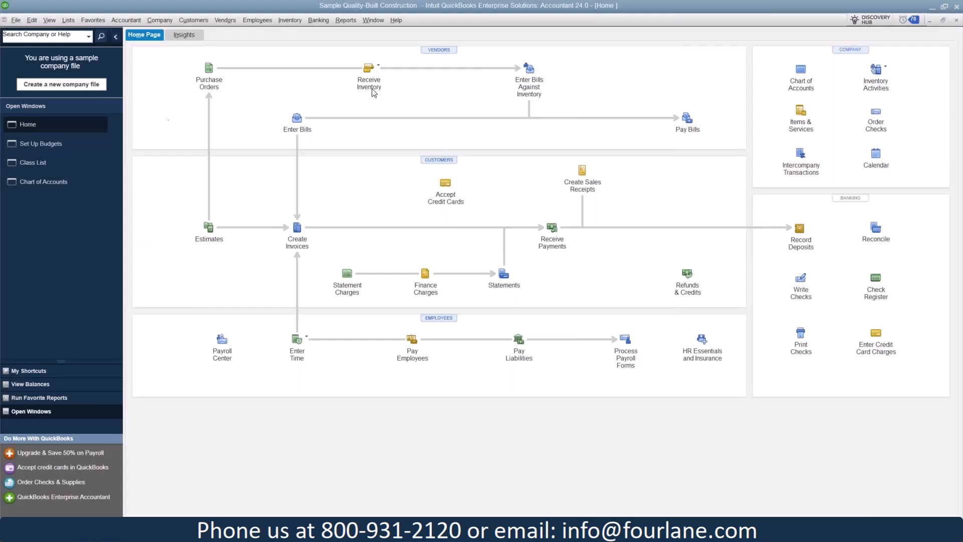
pyautogui.click(352, 20)
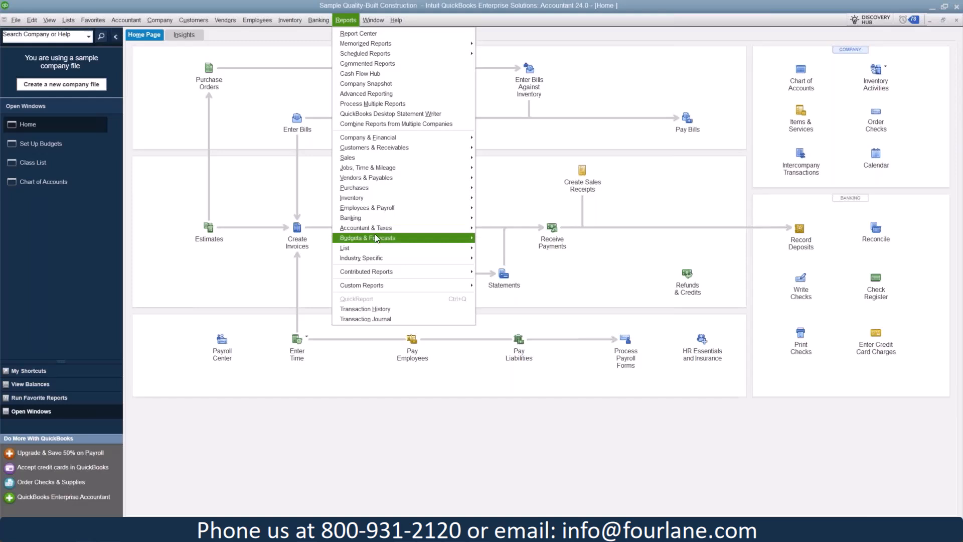
pyautogui.moveTo(375, 234)
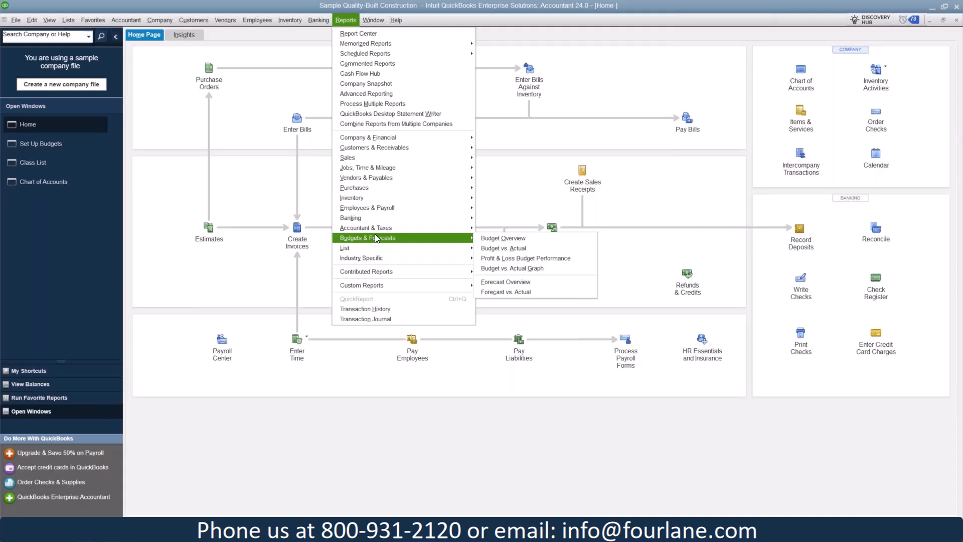
pyautogui.click(494, 240)
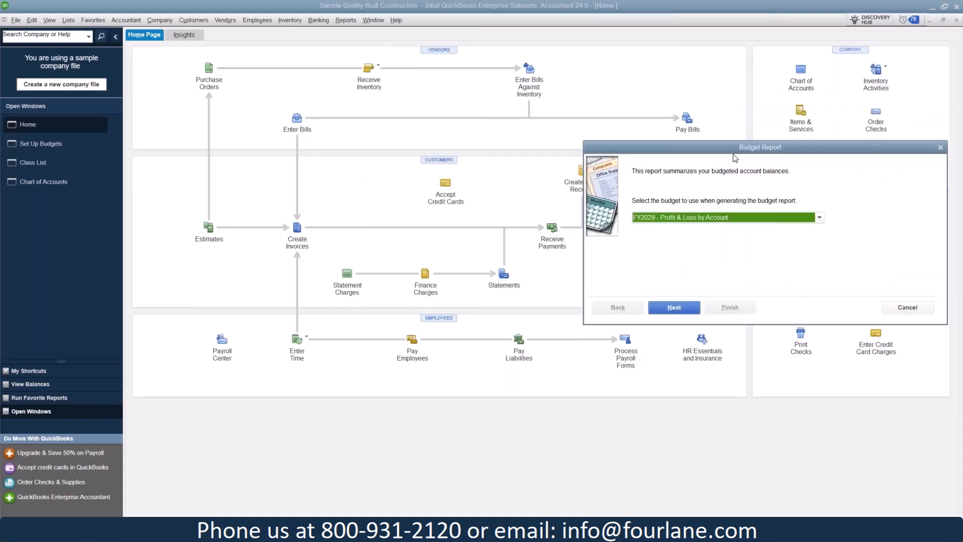
pyautogui.click(387, 272)
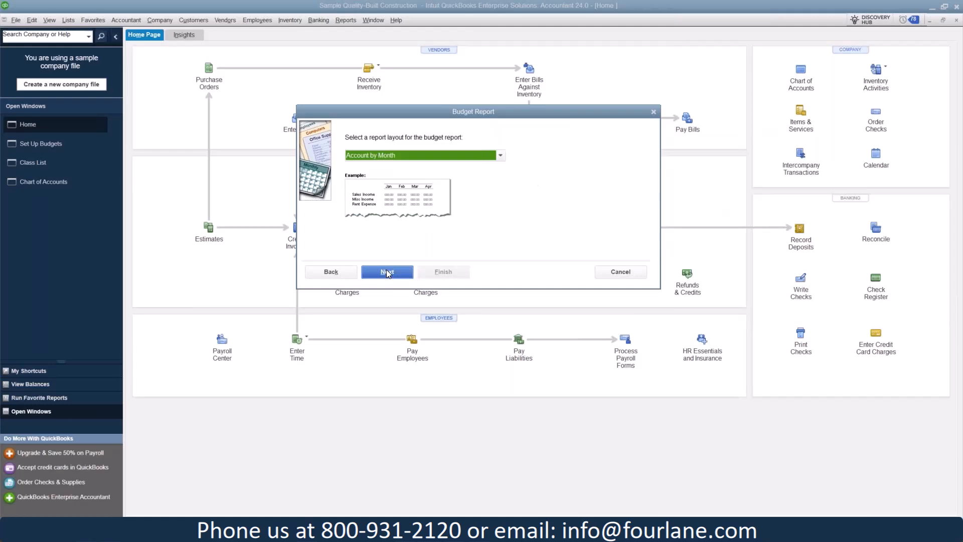
pyautogui.click(386, 271)
pyautogui.click(443, 271)
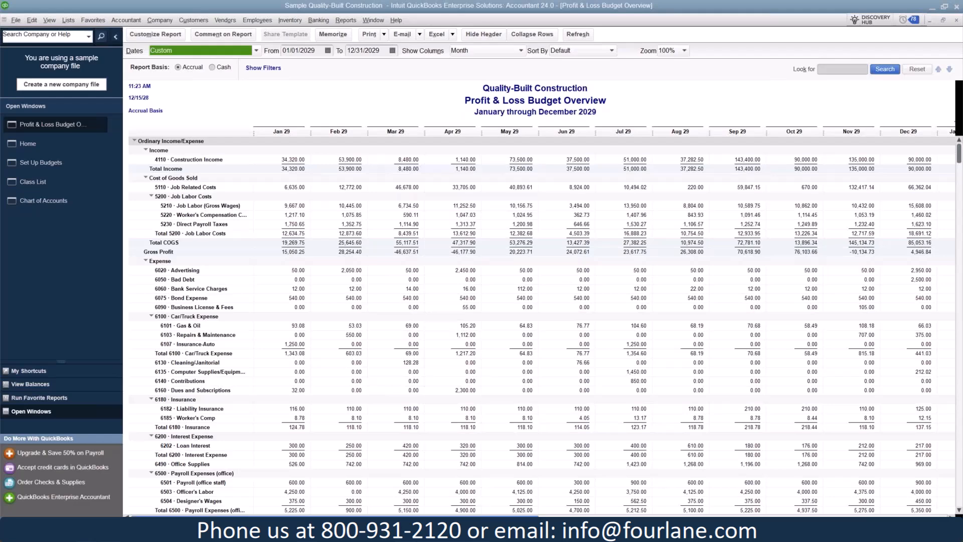
# Generate a monthly Profit & Loss Budget vs. Actual report for January through December 2029, and select the January actual amount for Repairs & Maintenance
pyautogui.moveTo(478, 516); pyautogui.dragTo(885, 512)
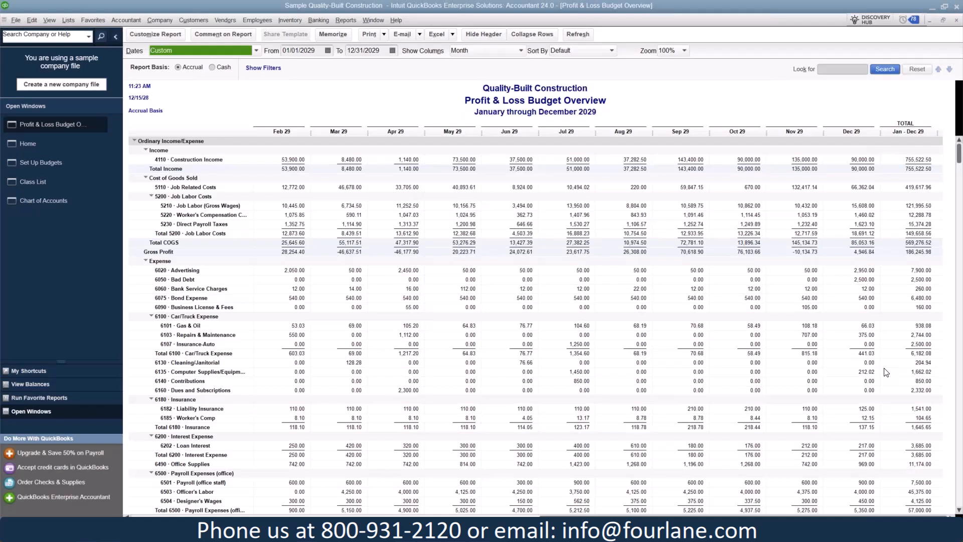
pyautogui.click(350, 19)
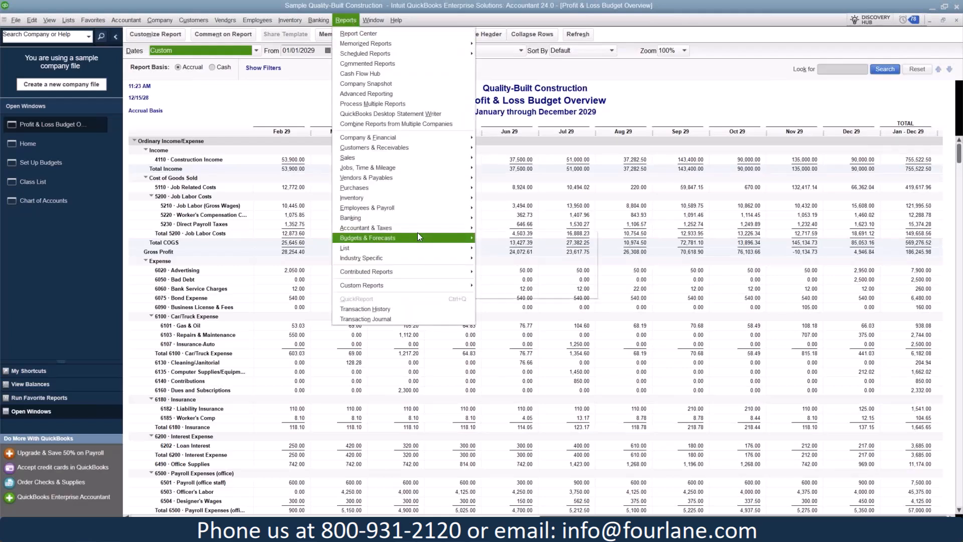
pyautogui.moveTo(420, 237)
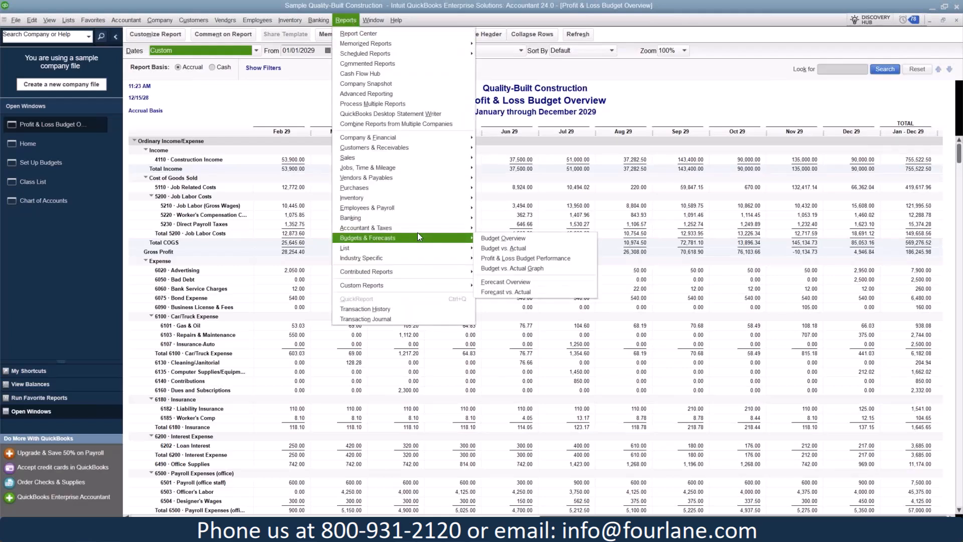
pyautogui.click(546, 249)
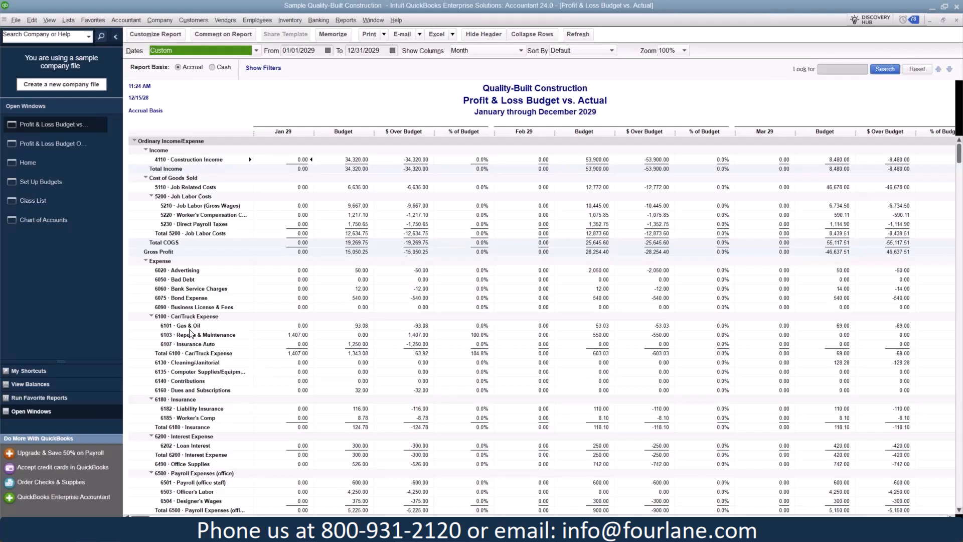
pyautogui.click(302, 335)
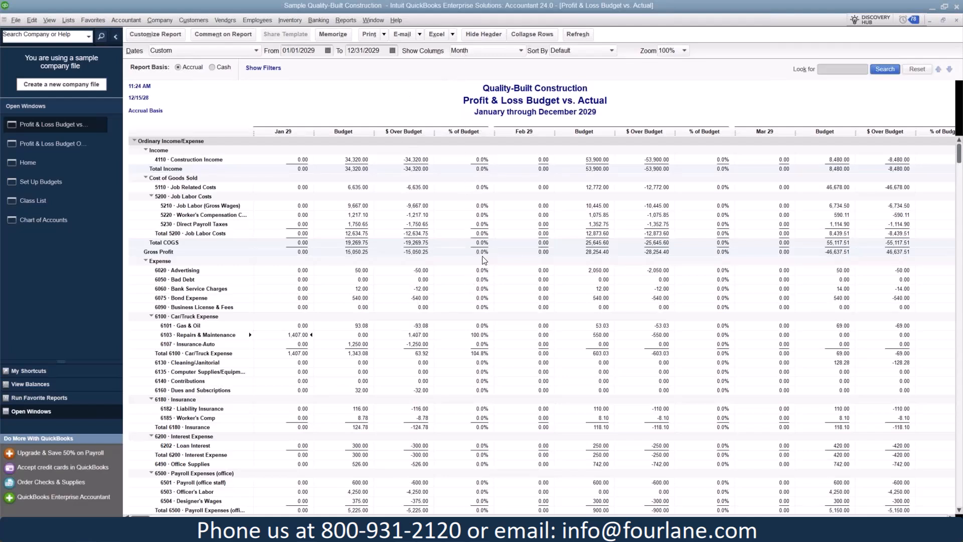
# Generate a Profit & Loss Budget Performance report for December 2029
pyautogui.click(355, 20)
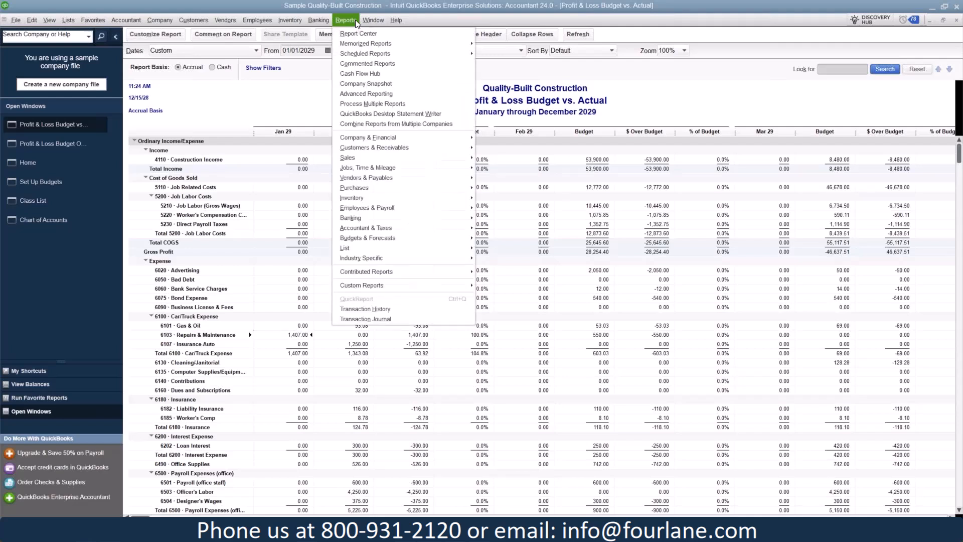
pyautogui.moveTo(385, 236)
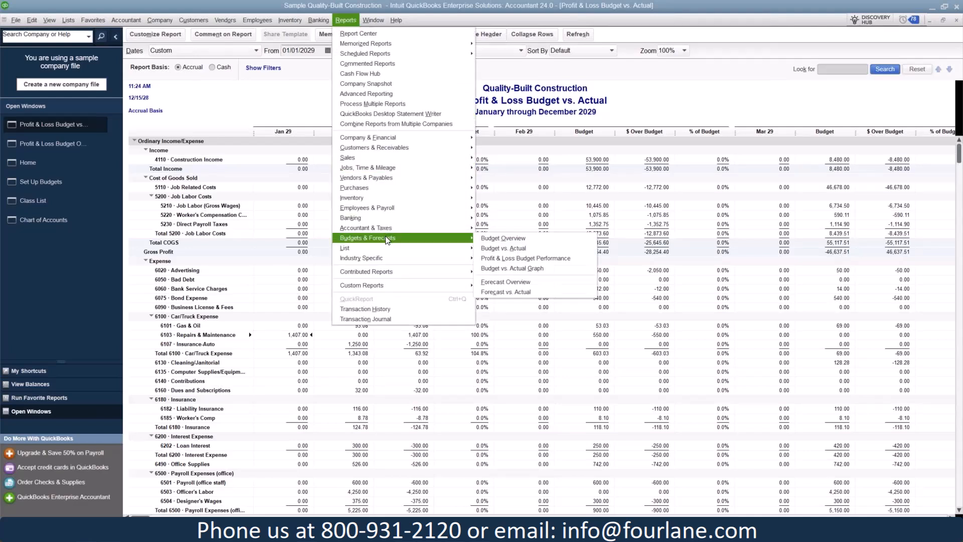
pyautogui.click(545, 259)
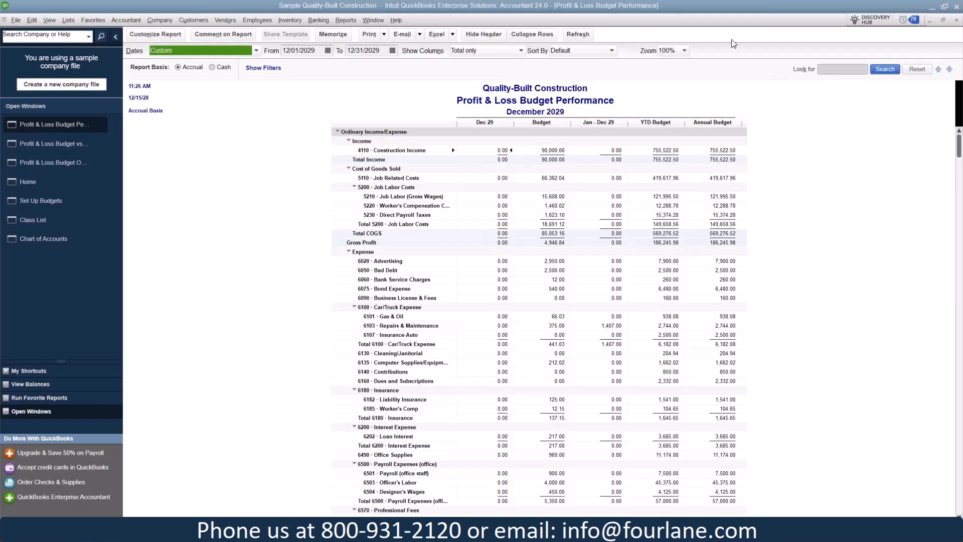
# Open the Budget vs. Actual Graph, and return to the Profit & Loss Budget Performance report
pyautogui.click(351, 21)
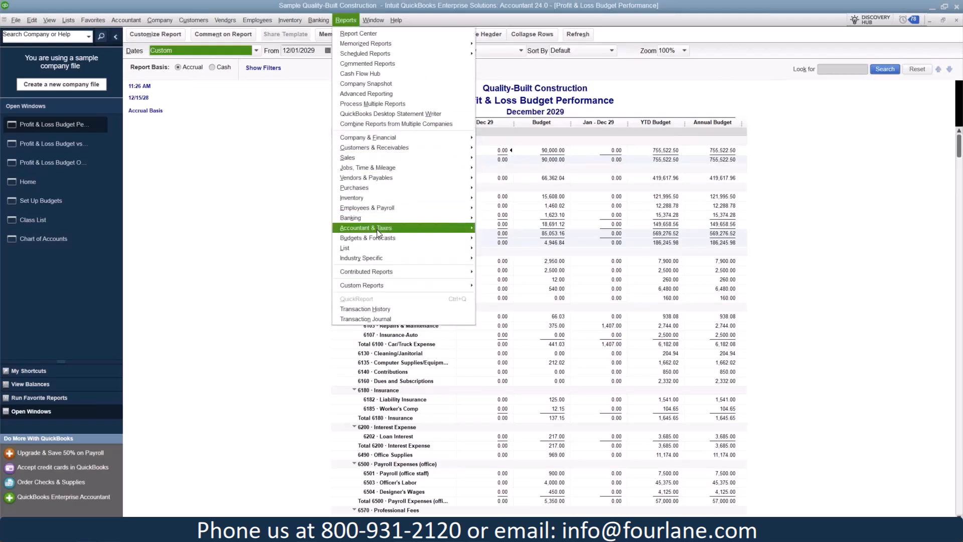
pyautogui.moveTo(378, 239)
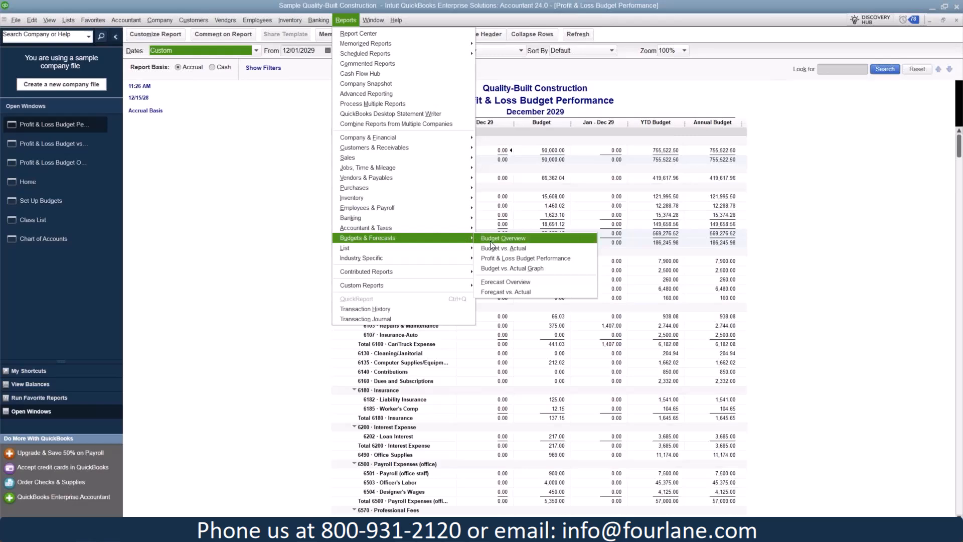
pyautogui.click(555, 271)
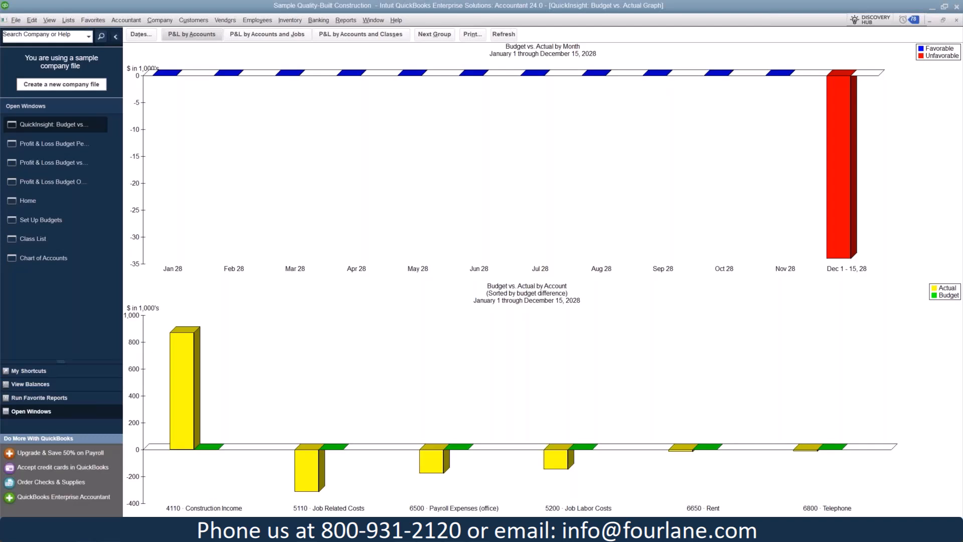
pyautogui.click(45, 144)
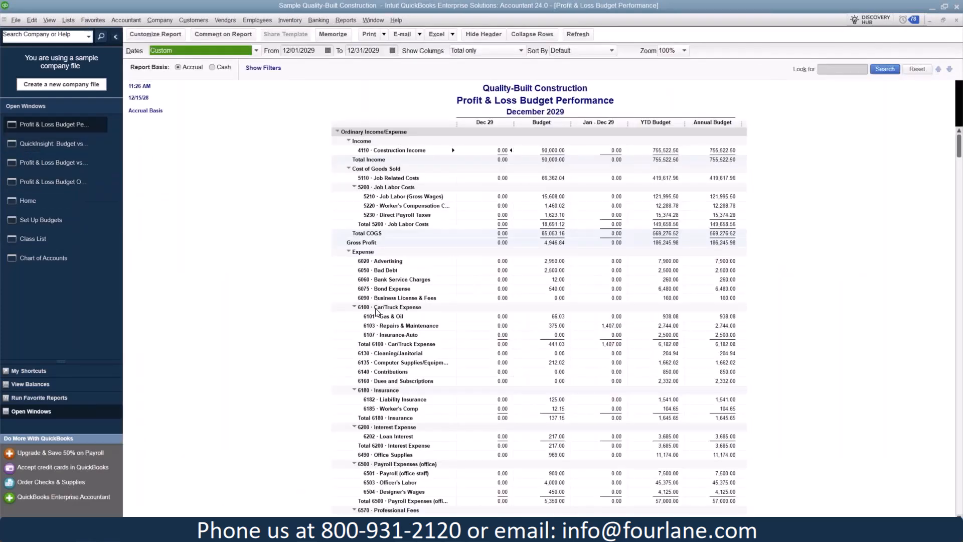